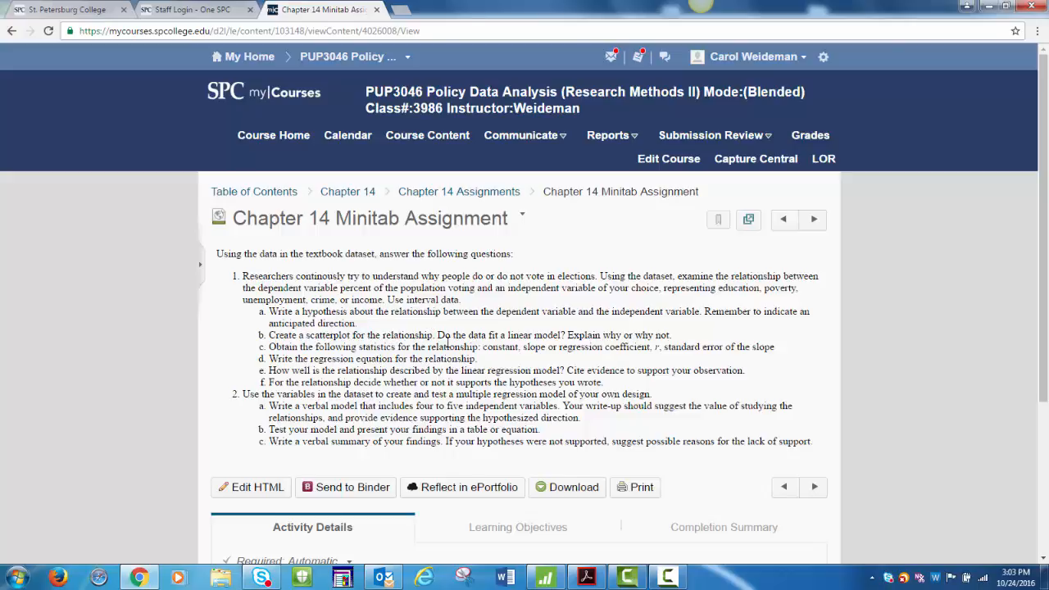
Step: Check the scatterplot instructions in the Chapter 14 PDF in Acrobat Reader, and create a simple Minitab scatterplot of Percent of Registered Voters Vo versus Ave SAT Total
left_click(597, 580)
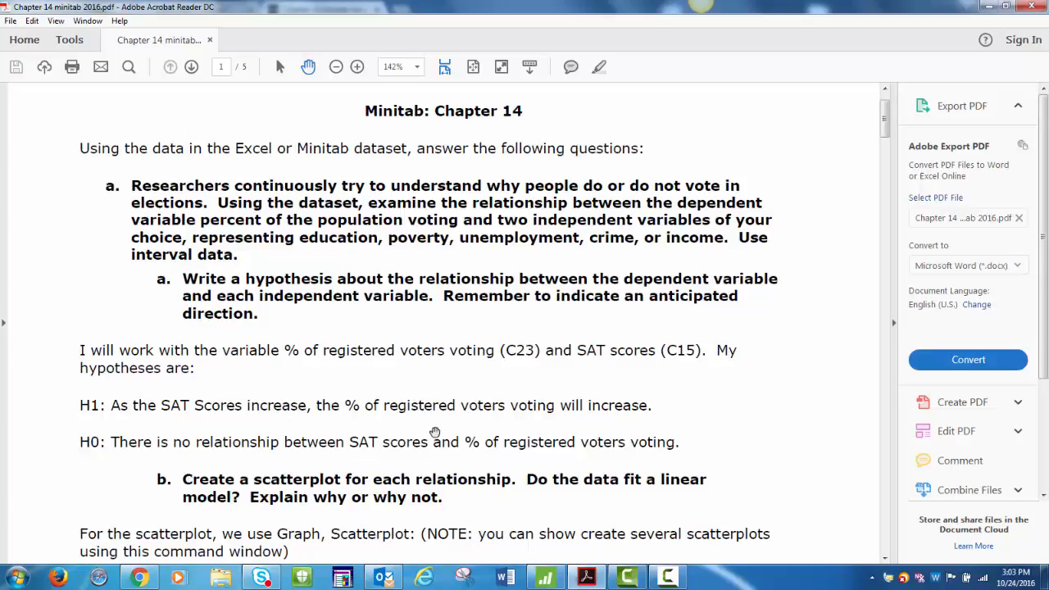
scroll(584, 400, "down", 3)
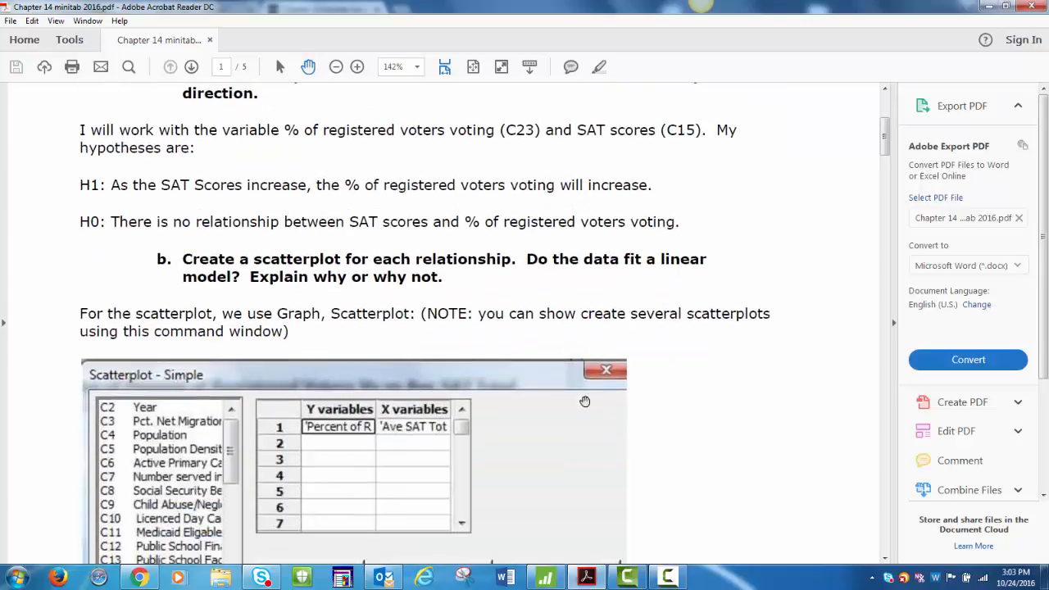
left_click(545, 578)
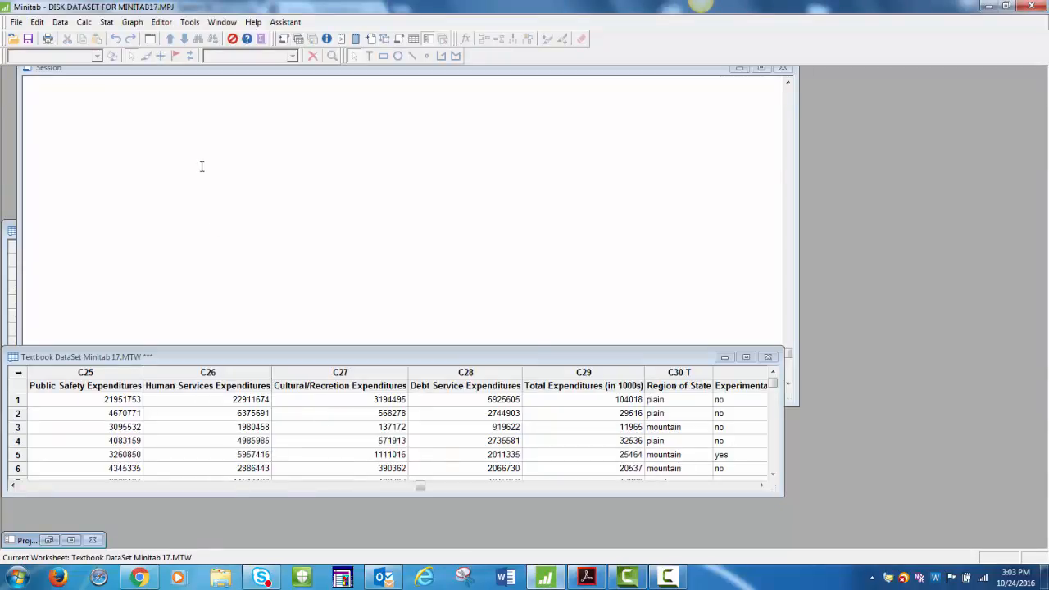
left_click(130, 23)
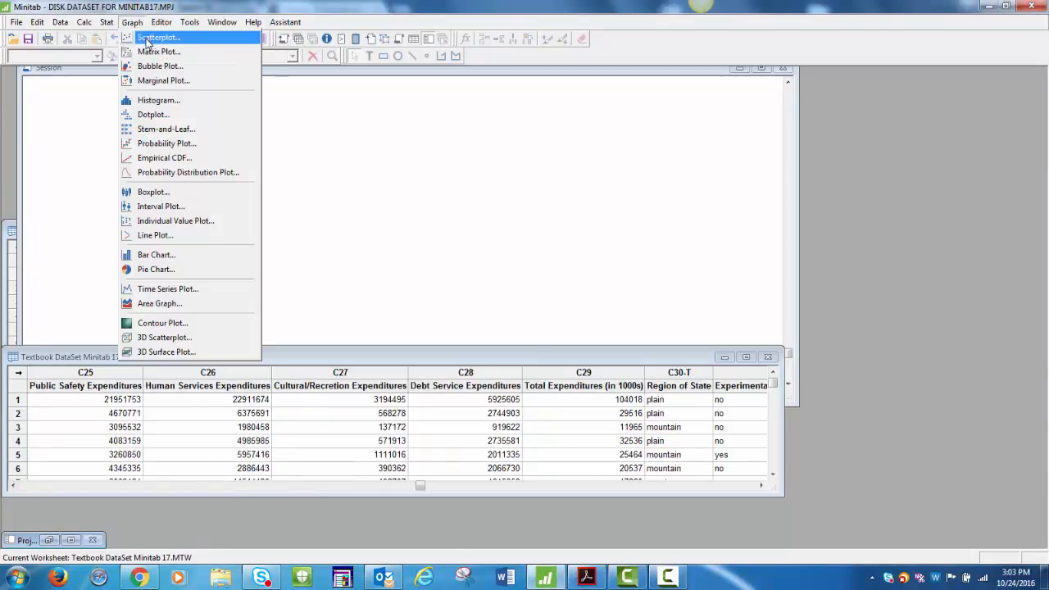
left_click(148, 40)
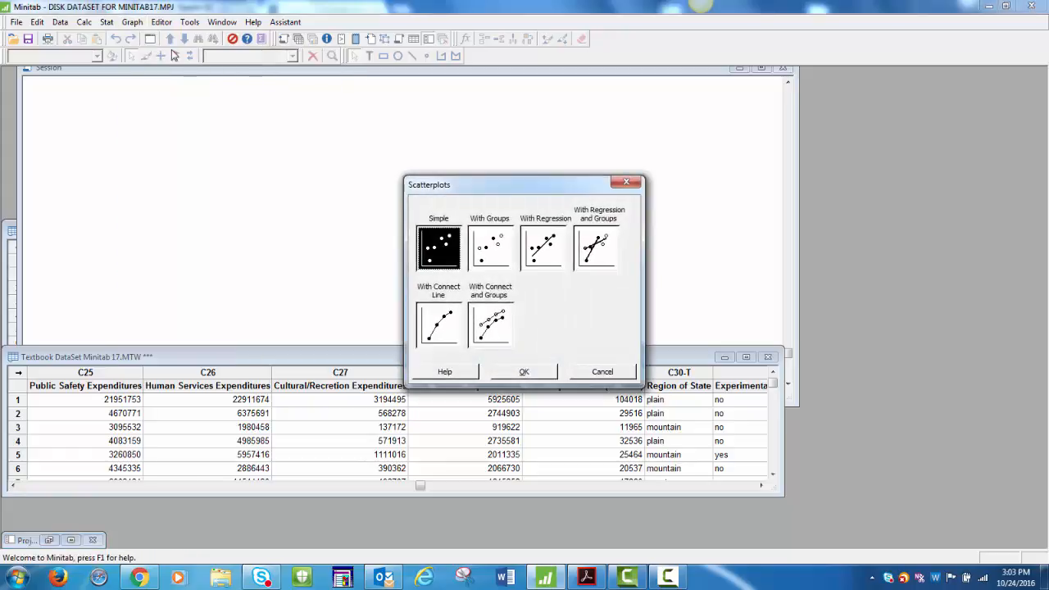
left_click(523, 373)
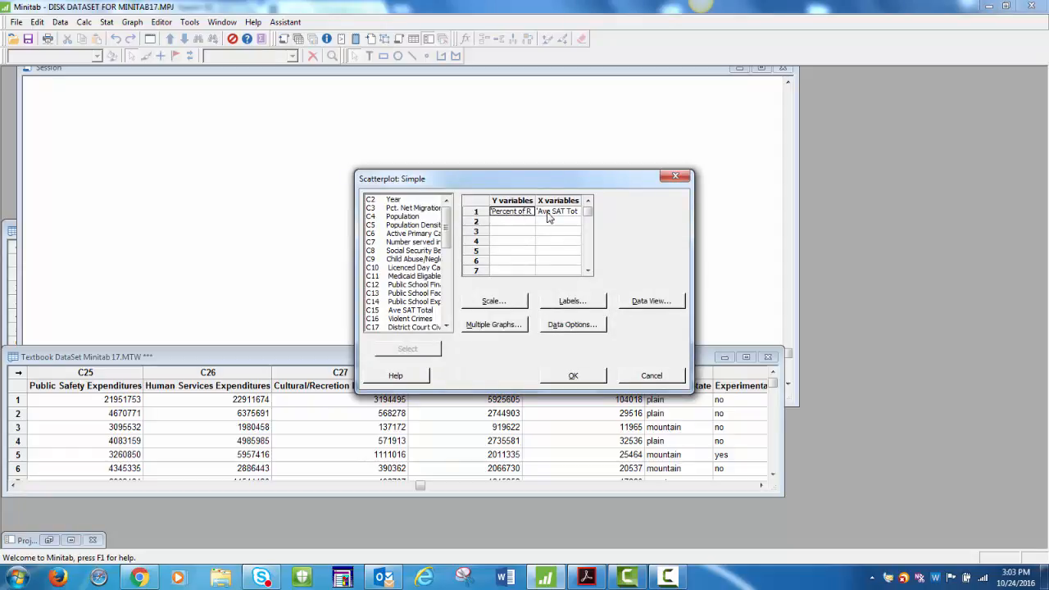
left_click(575, 378)
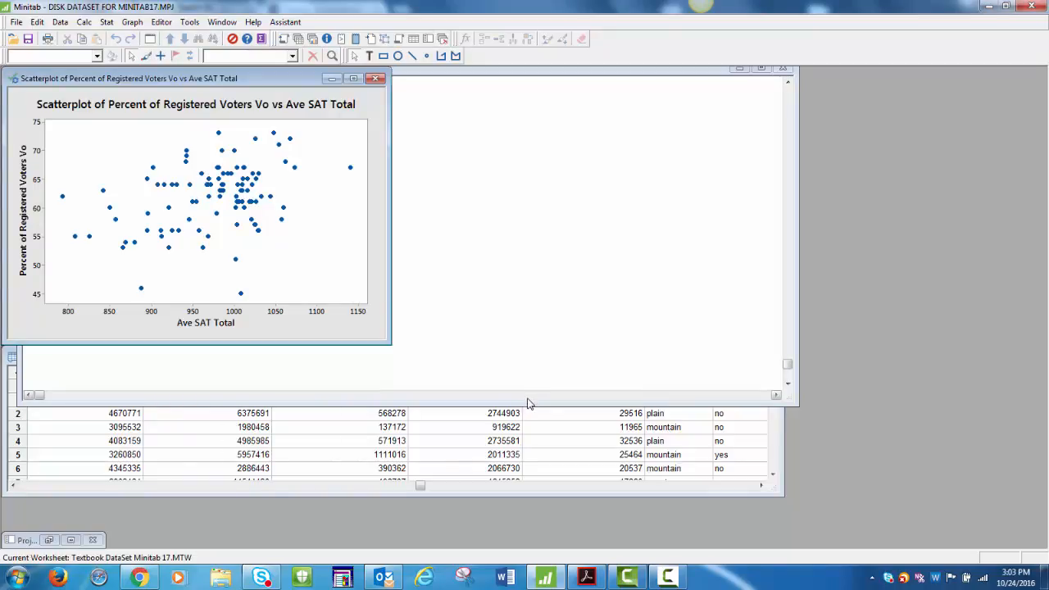
Step: Check the required regression statistics on the Chapter 14 Minitab Assignment page in Chrome and return to Minitab
left_click(141, 578)
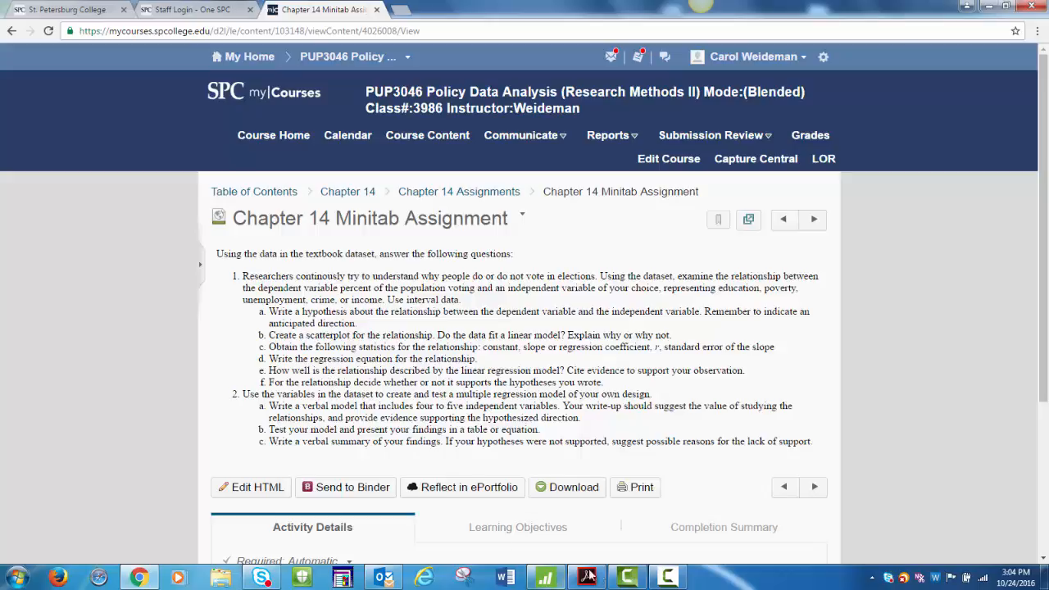
mouse_move(629, 580)
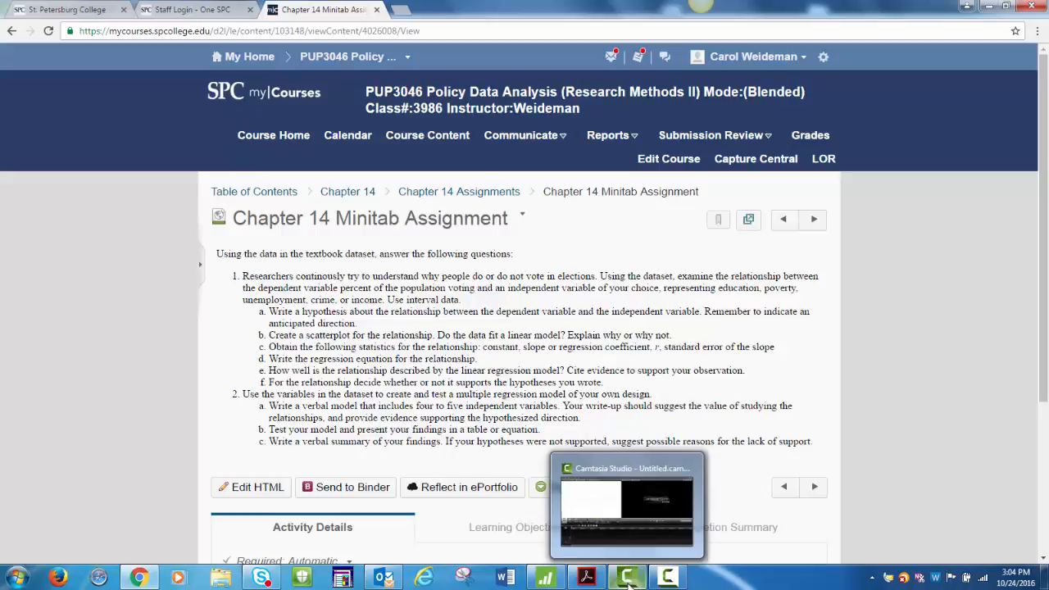
left_click(549, 580)
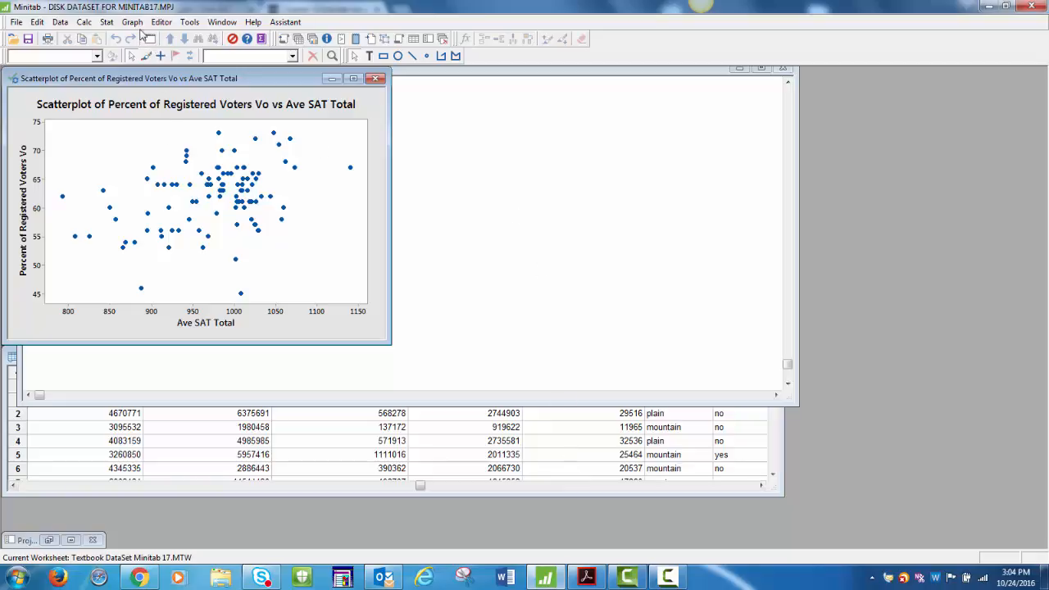
Step: Start a Fit Regression Model analysis and replace its response with Percent of Registered Voters Vo (C23)
left_click(107, 24)
mouse_move(117, 55)
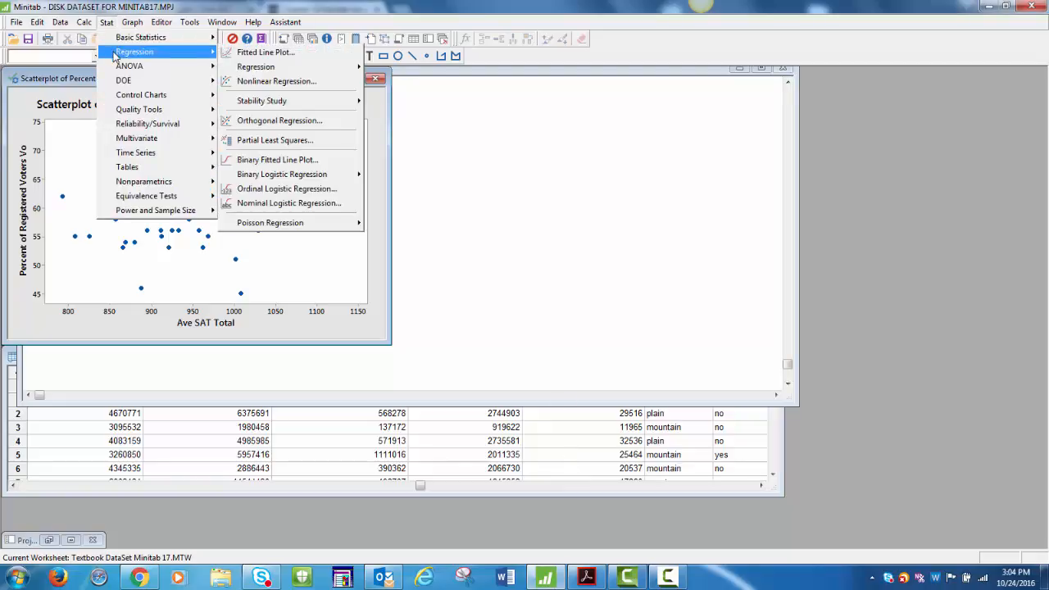
mouse_move(269, 69)
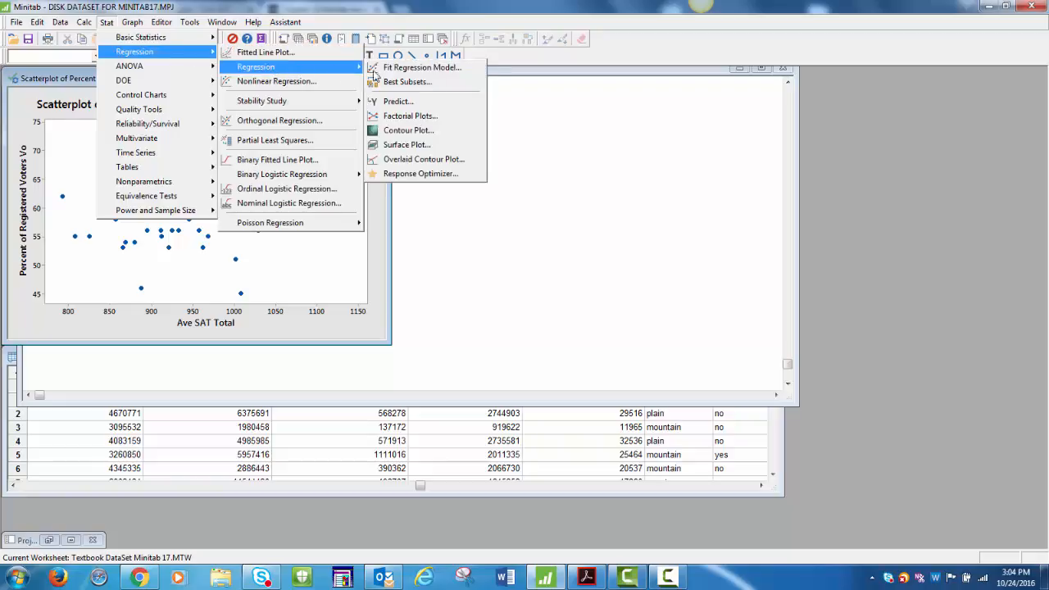
left_click(414, 69)
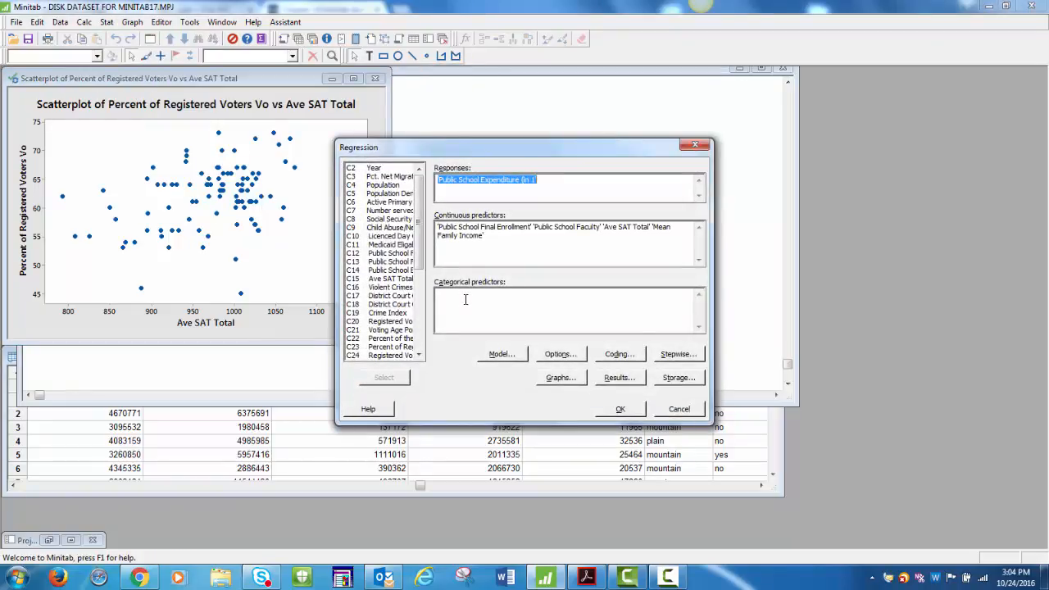
key("Delete")
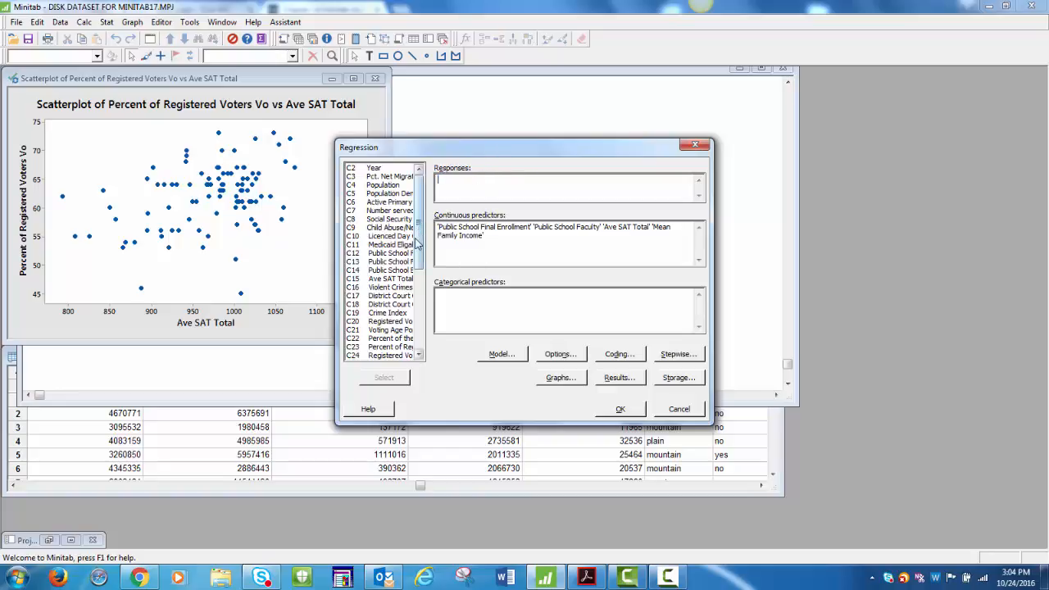
left_click(385, 347)
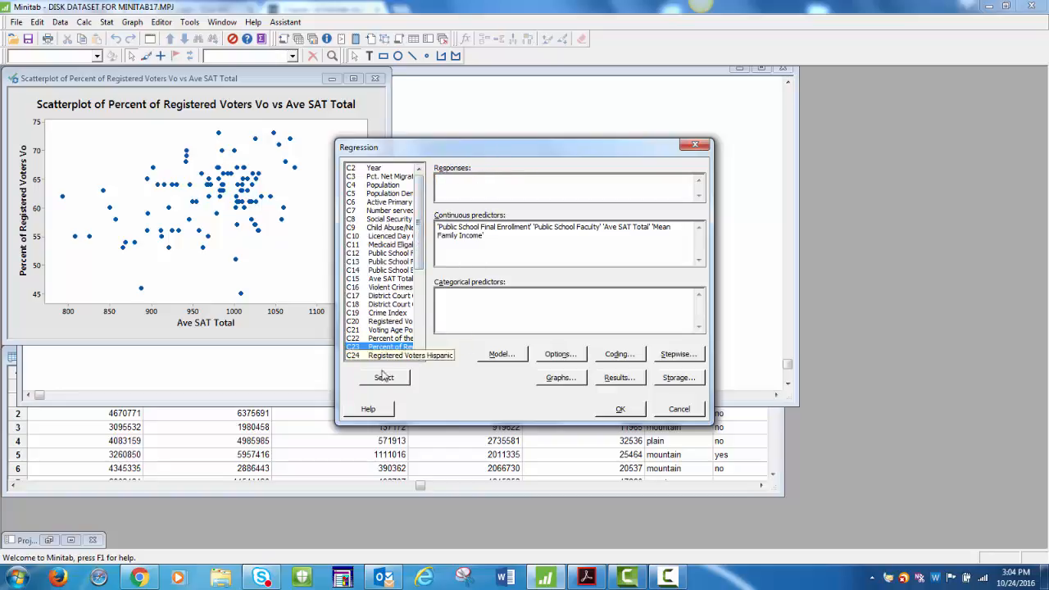
left_click(383, 377)
Step: Replace the regression's continuous predictors with Ave SAT Total (C15) as the only predictor
left_click_drag(493, 240, 423, 226)
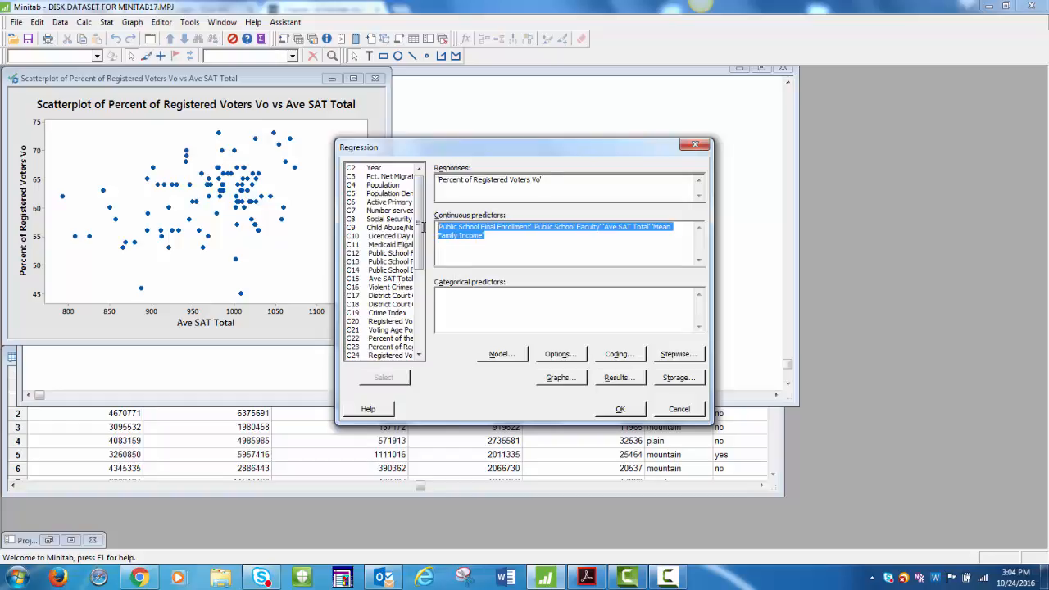
key("Delete")
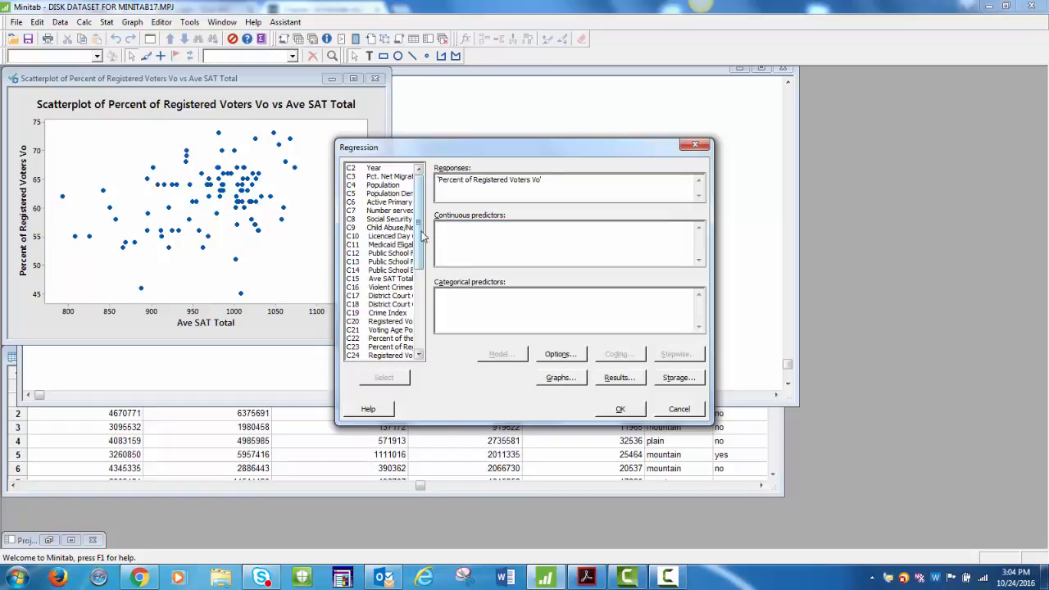
left_click(385, 278)
left_click(383, 377)
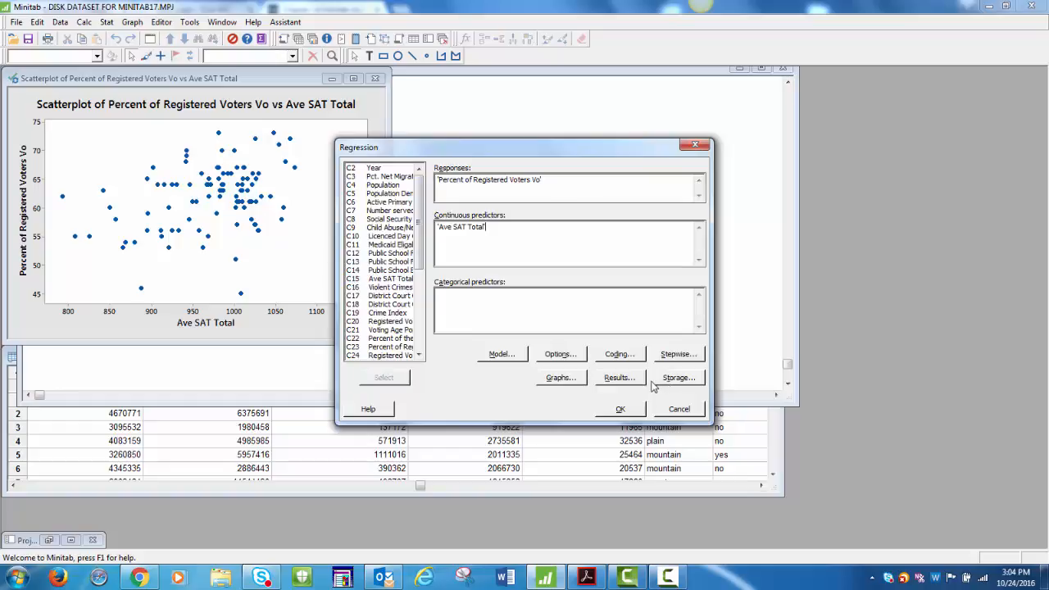
Step: Accept the Simple tables results with method, model summary, coefficients and regression equation, and run the regression
left_click(618, 377)
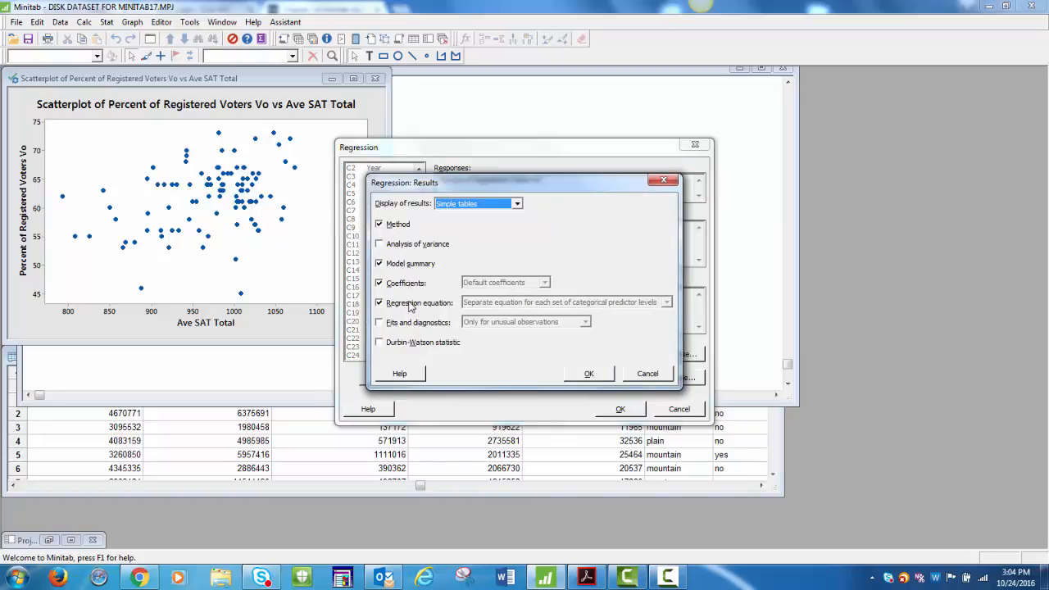
left_click(587, 375)
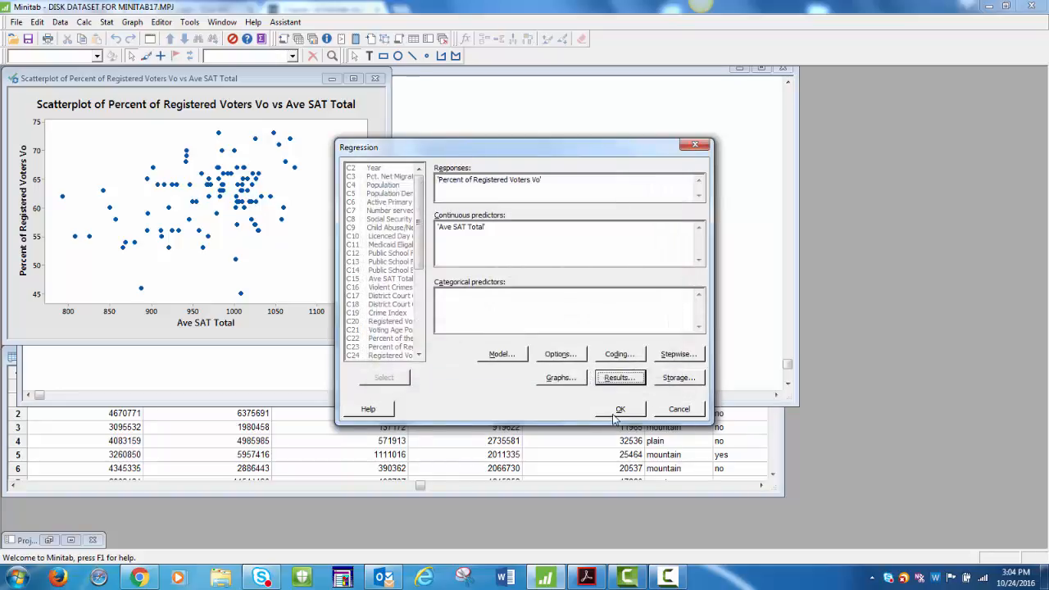
left_click(614, 412)
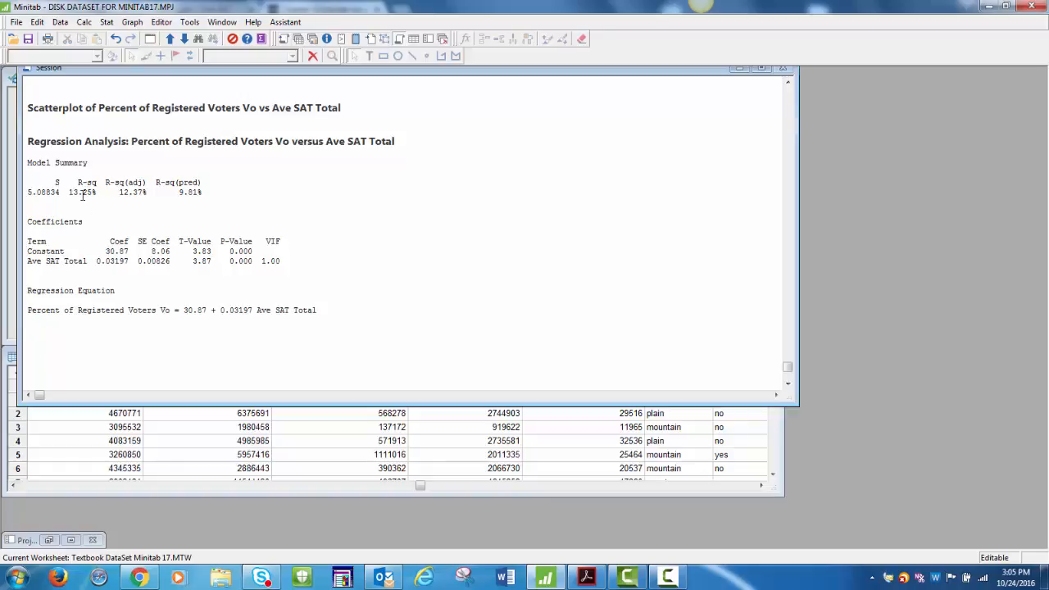
Step: Compute the Pearson correlation between Ave SAT Total and Percent of Registered Voters Vo without p-values
left_click(107, 23)
mouse_move(115, 37)
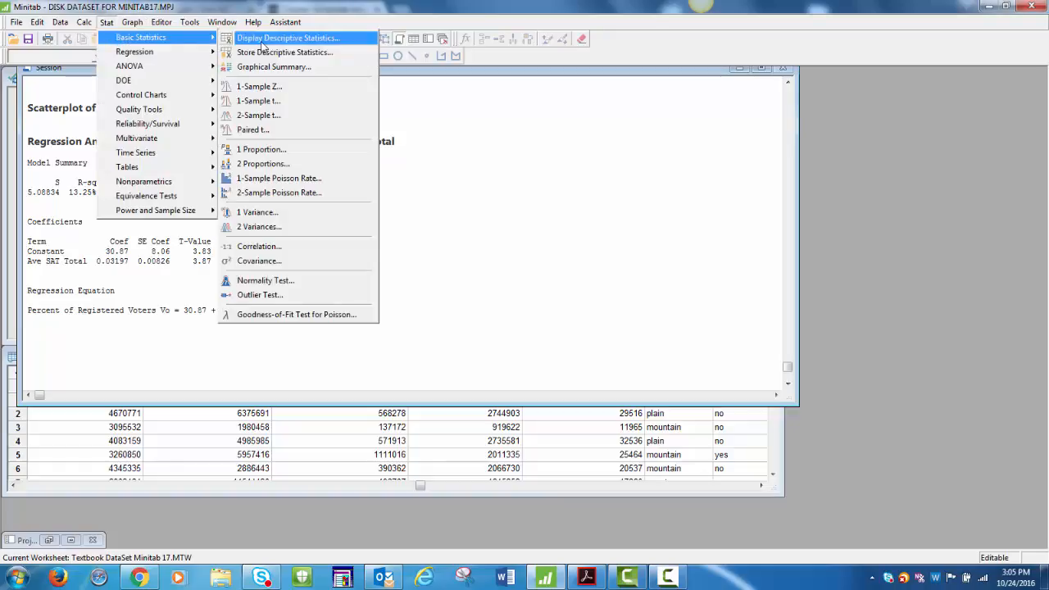
left_click(271, 246)
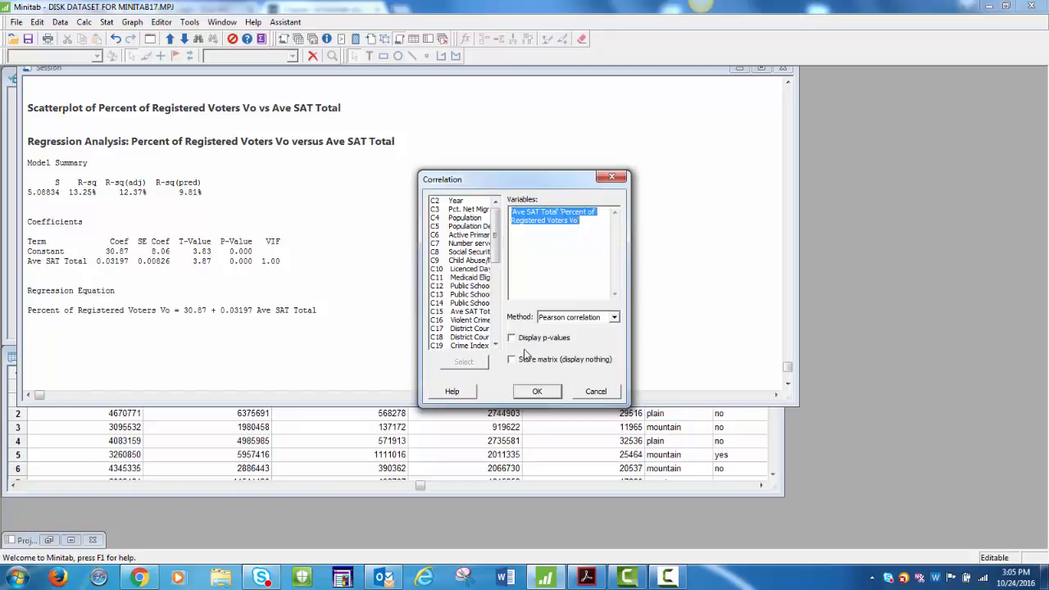
left_click(537, 391)
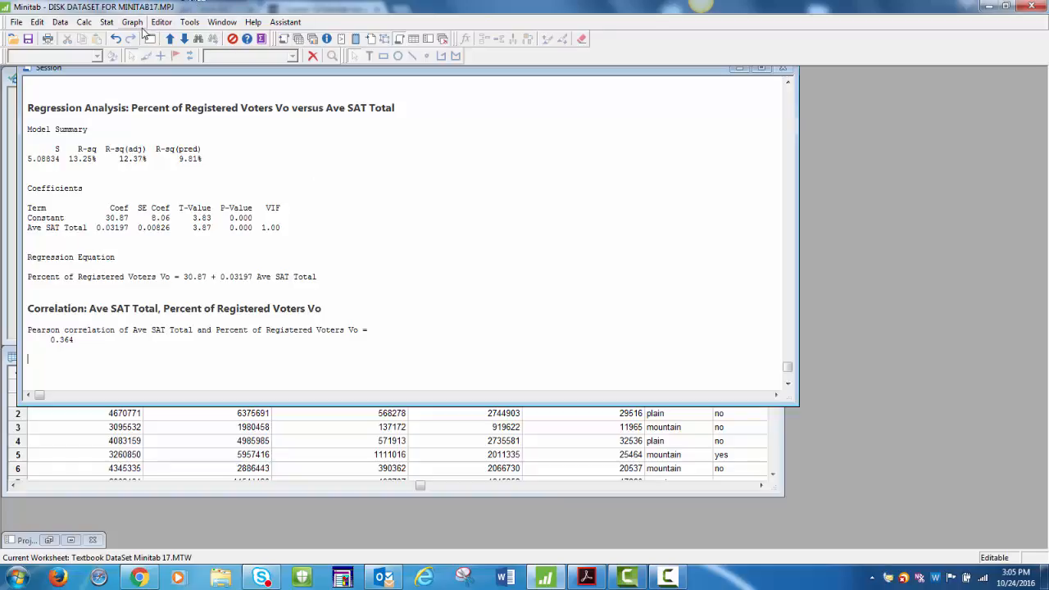
Step: Start another Fit Regression Model analysis and replace its response with Public School Expenditure (C14)
left_click(106, 23)
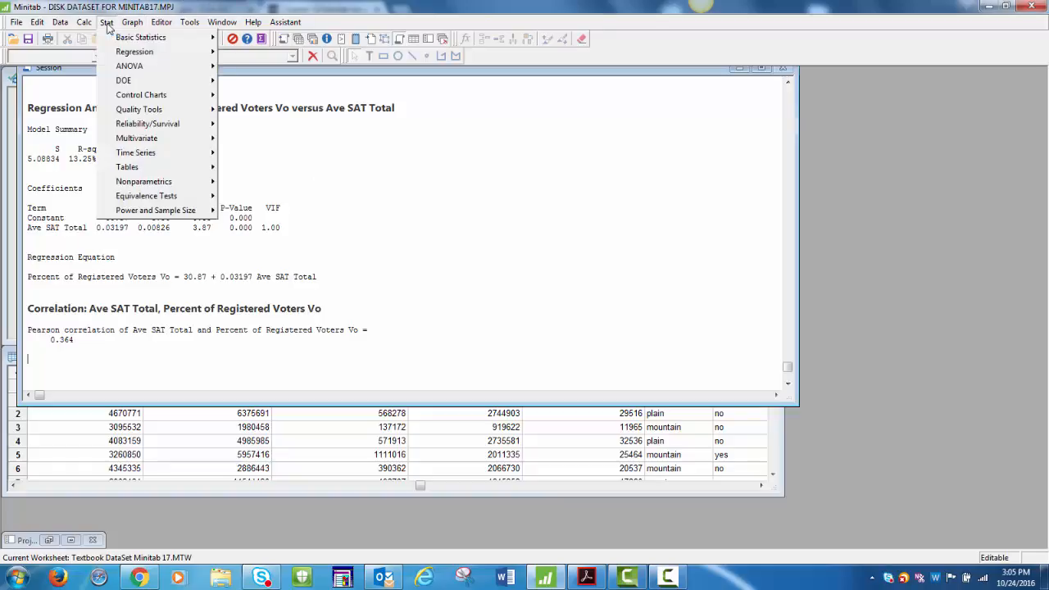
mouse_move(188, 51)
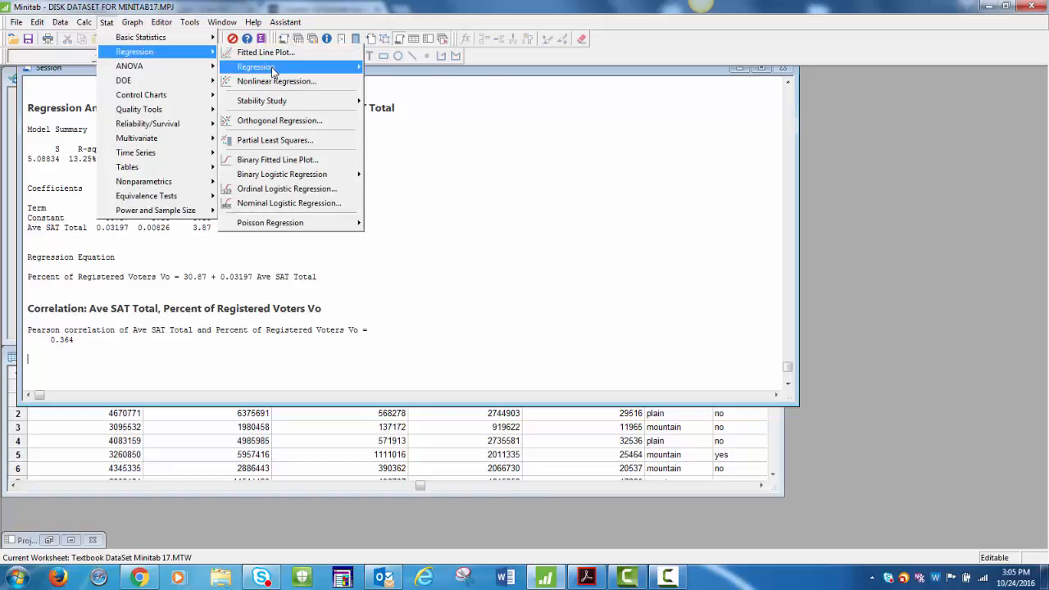
mouse_move(342, 74)
left_click(411, 72)
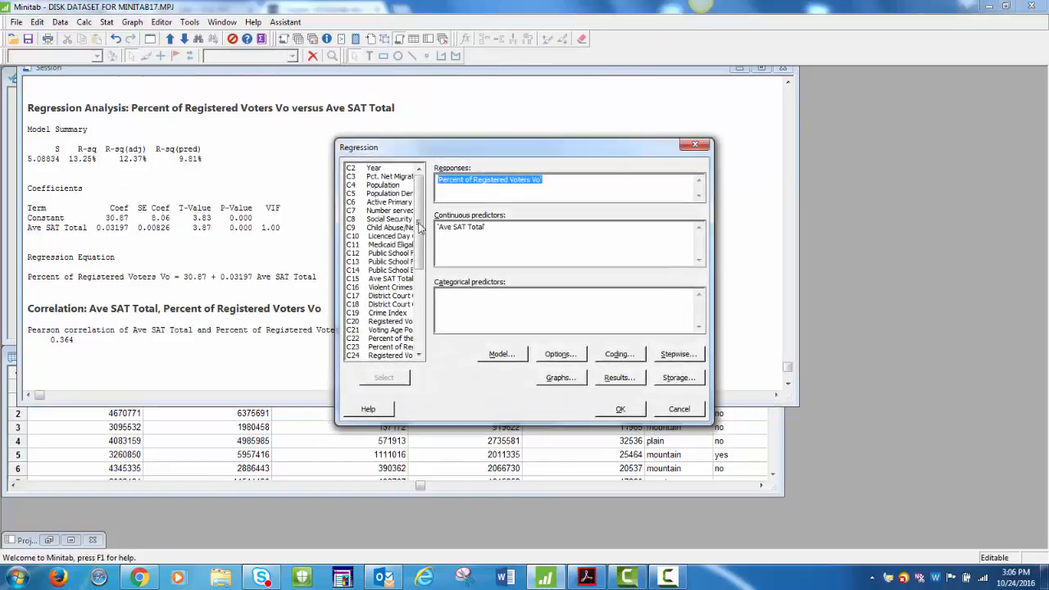
key("Delete")
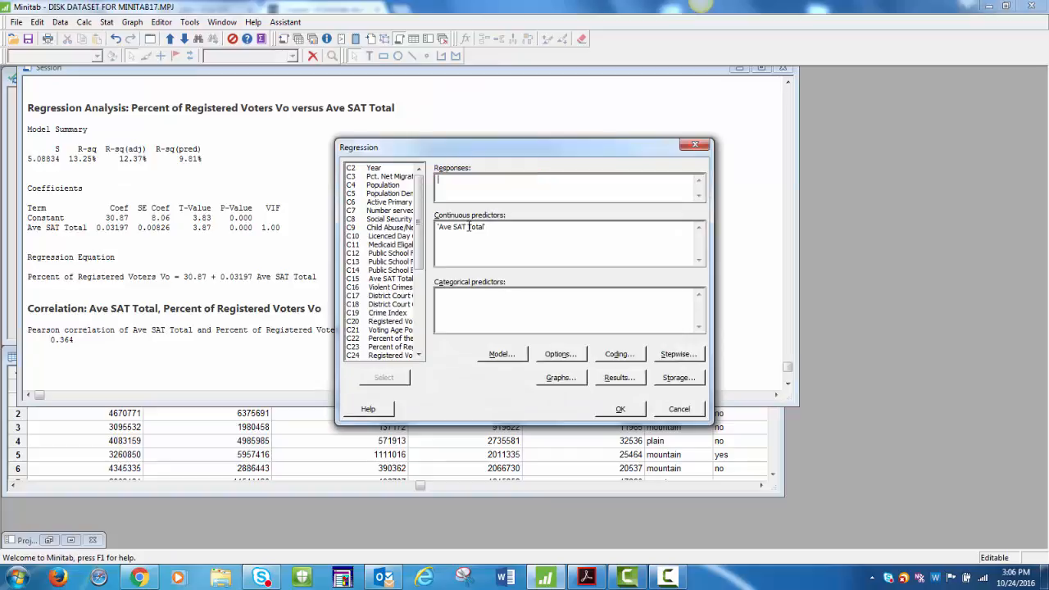
left_click(390, 272)
left_click(385, 377)
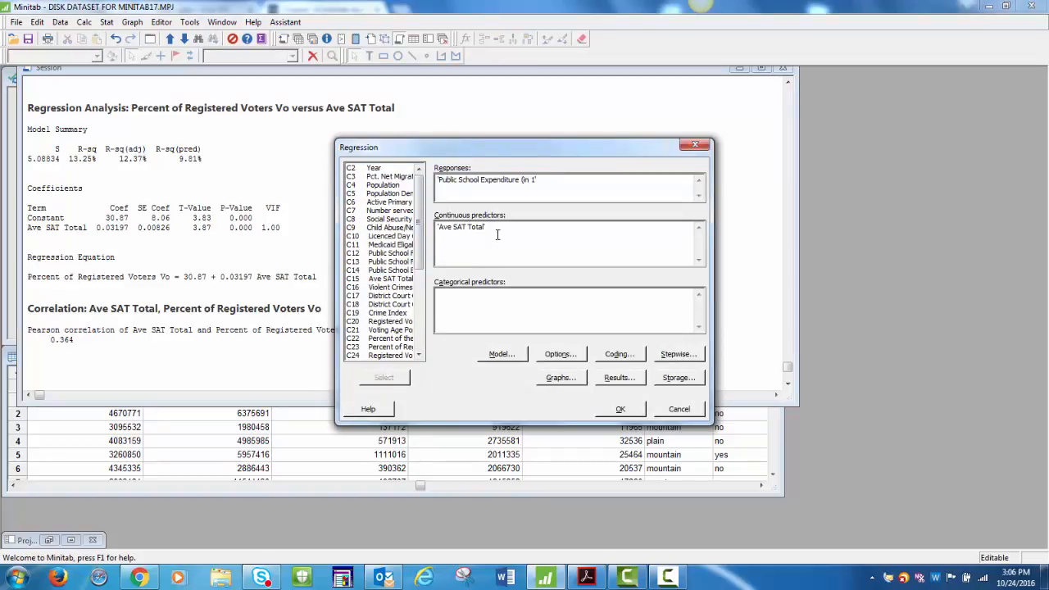
Step: Replace the regression's continuous predictors with Public School Final Enrollment (C12), Public School Faculty (C13) and Ave SAT Total (C15)
left_click_drag(496, 233, 419, 231)
key("Delete")
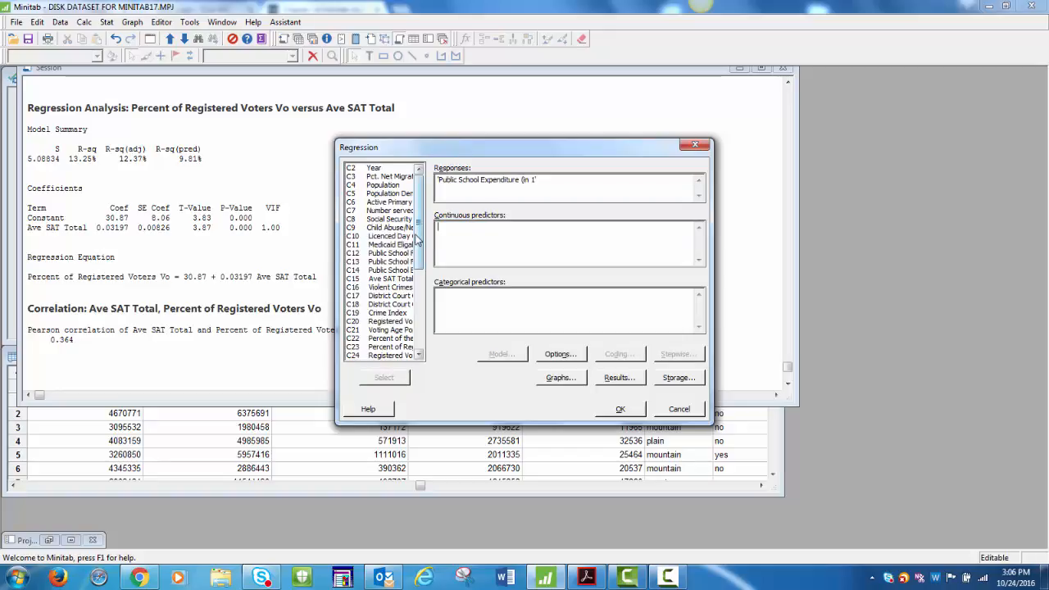
left_click(379, 256)
left_click(378, 377)
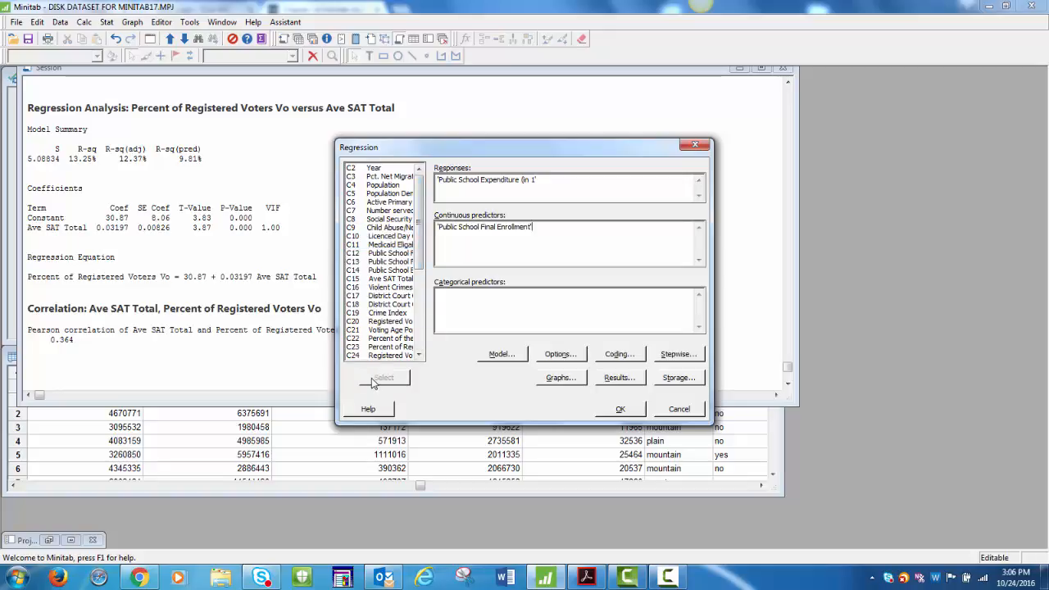
left_click(385, 261)
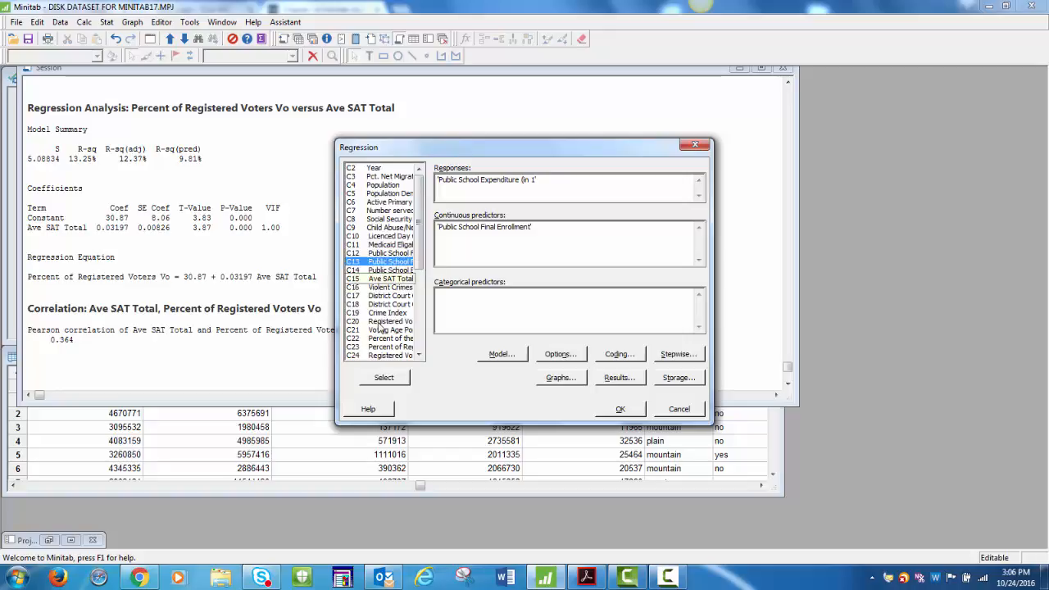
left_click(378, 377)
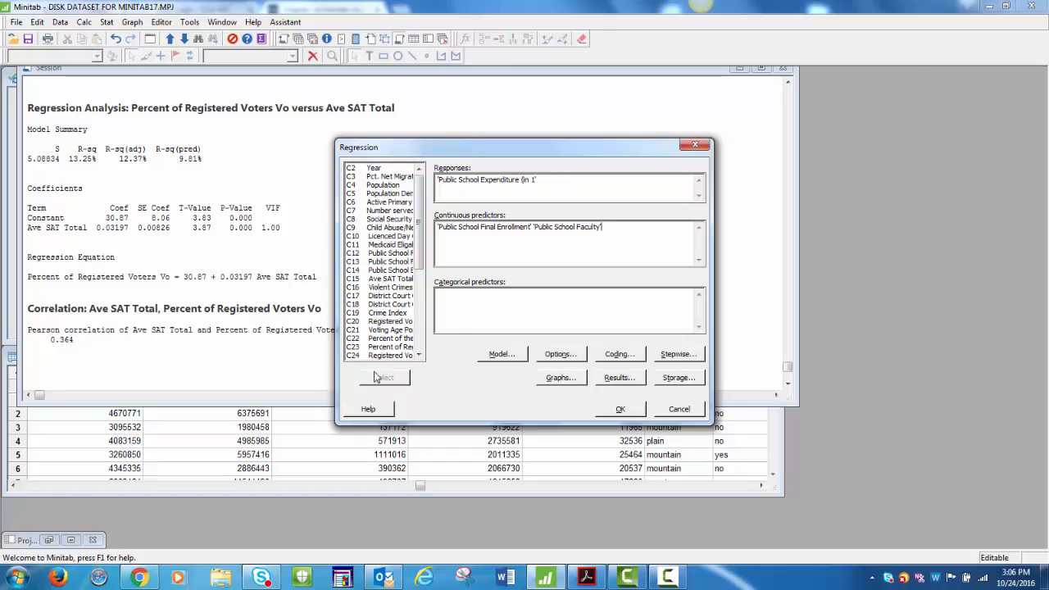
left_click(379, 279)
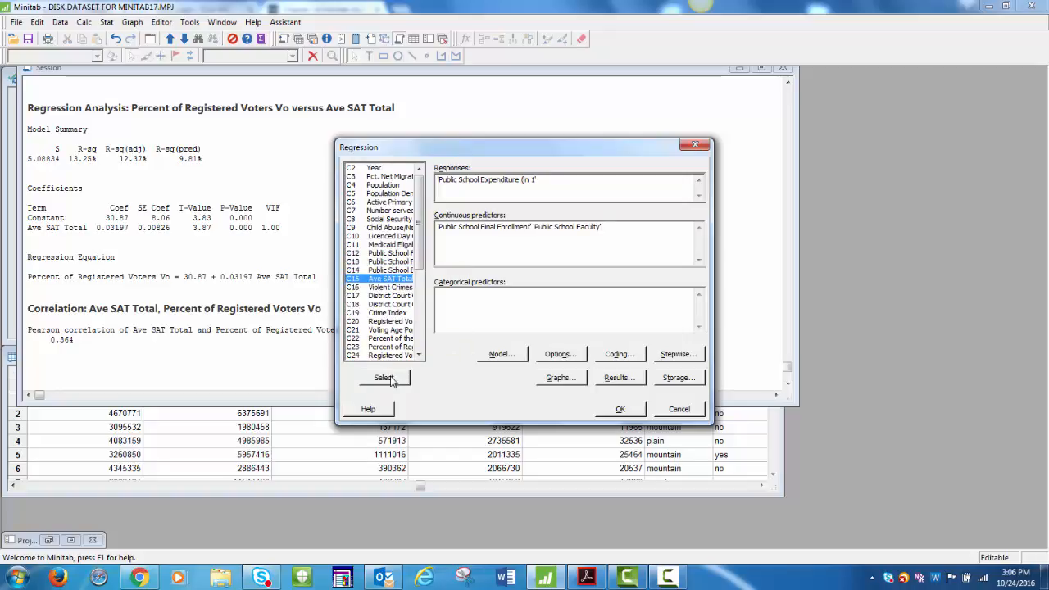
left_click(390, 379)
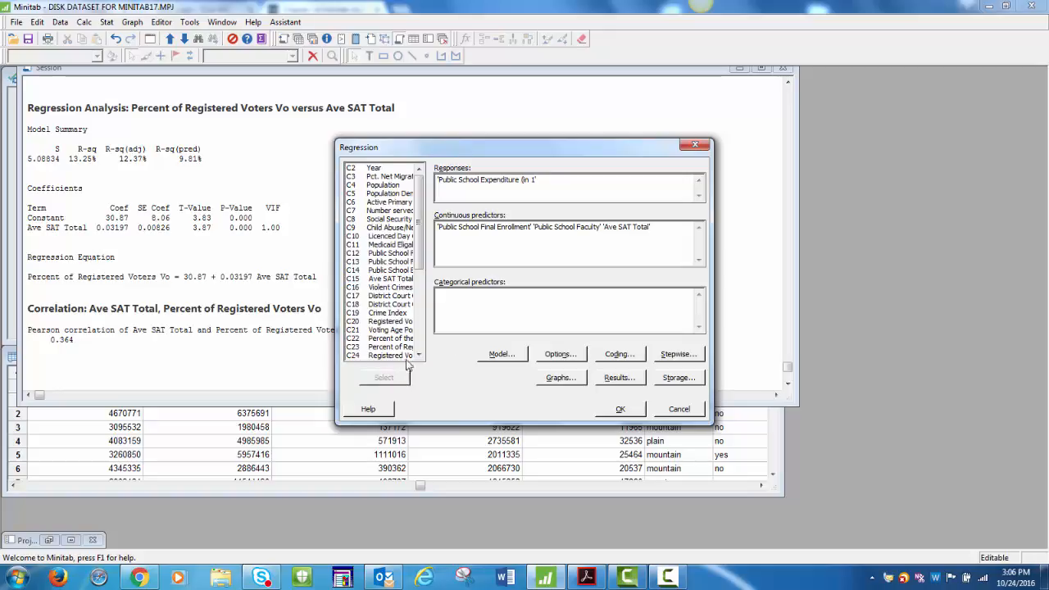
Step: Add Mean Family Income (C32) as a further continuous predictor of the regression
left_click(418, 355)
left_click(418, 354)
left_click(418, 355)
left_click(418, 355)
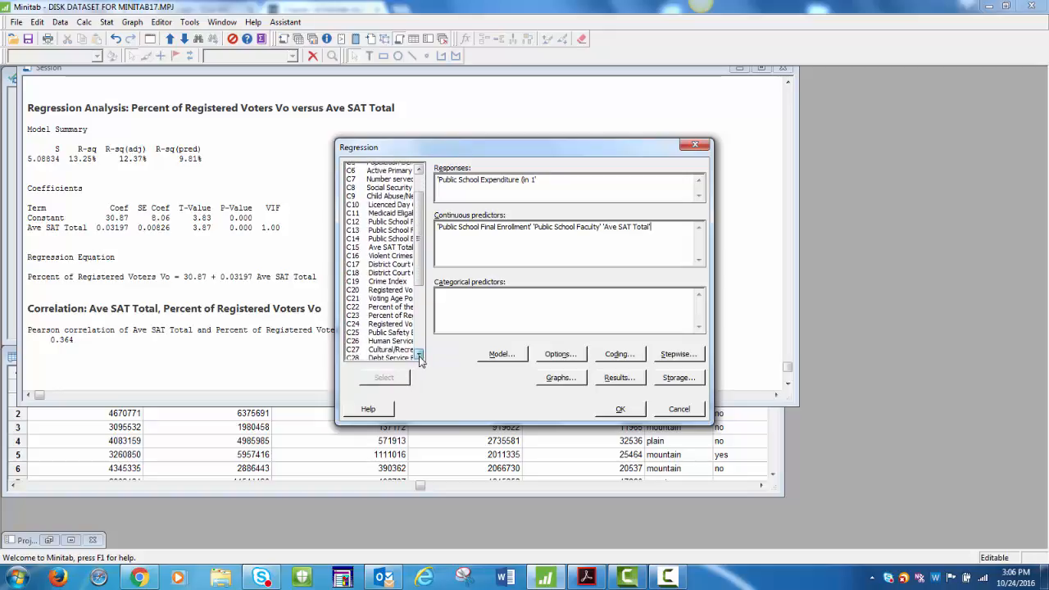
left_click(419, 355)
left_click(419, 355)
left_click(418, 355)
left_click(419, 354)
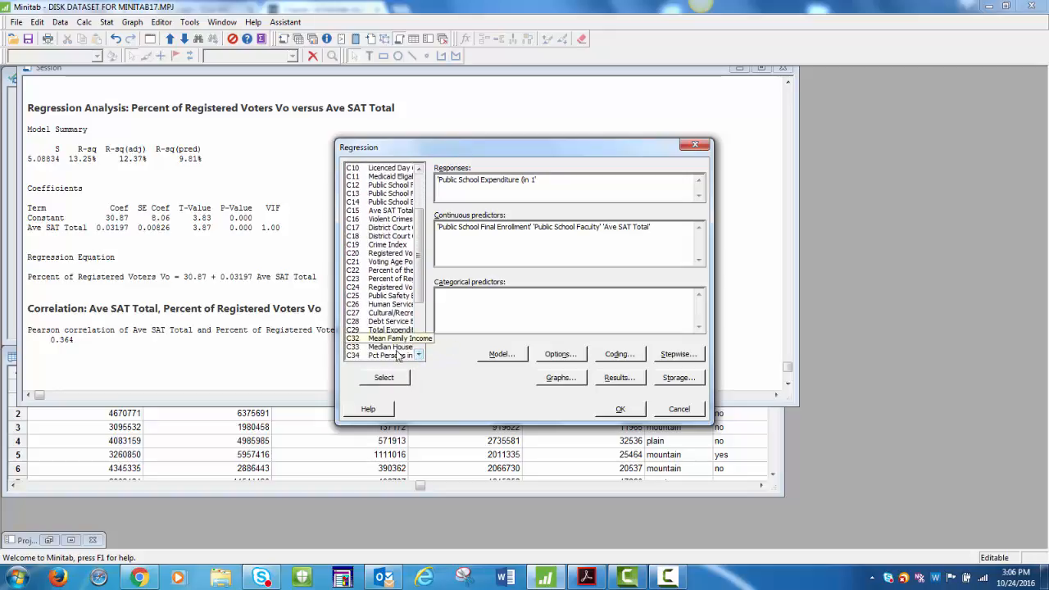
left_click(393, 339)
left_click(385, 378)
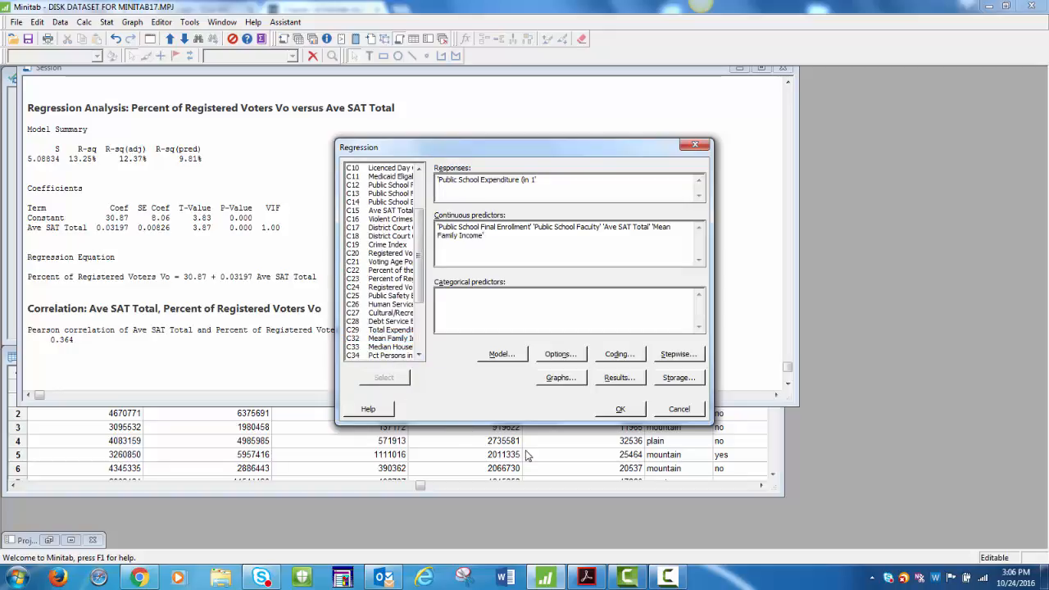
Step: Accept the Simple tables results with method, model summary, coefficients and regression equation, and run the multiple regression on Public School Expenditure
left_click(618, 383)
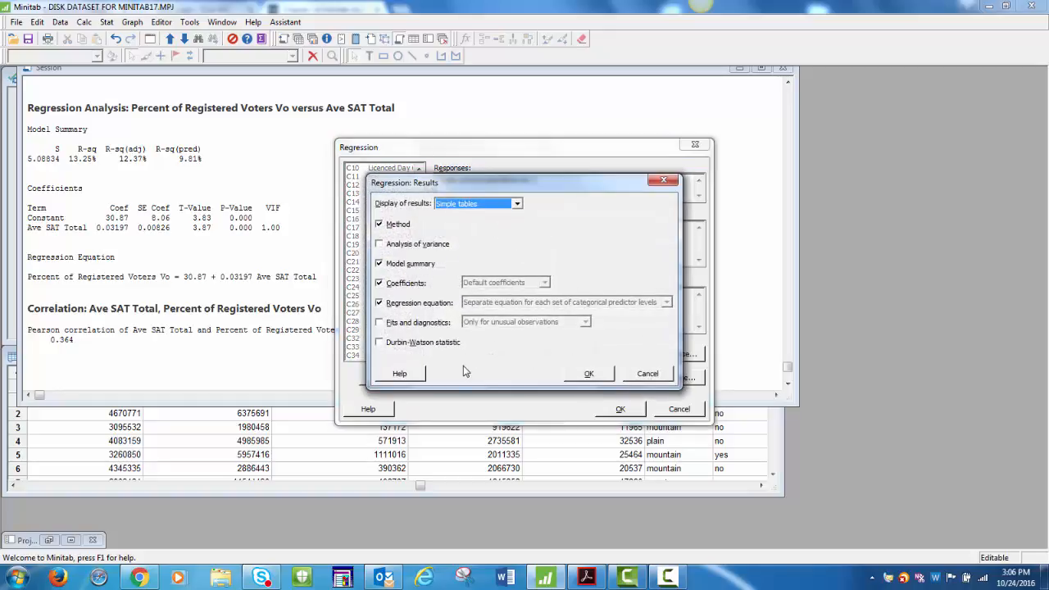
left_click(588, 373)
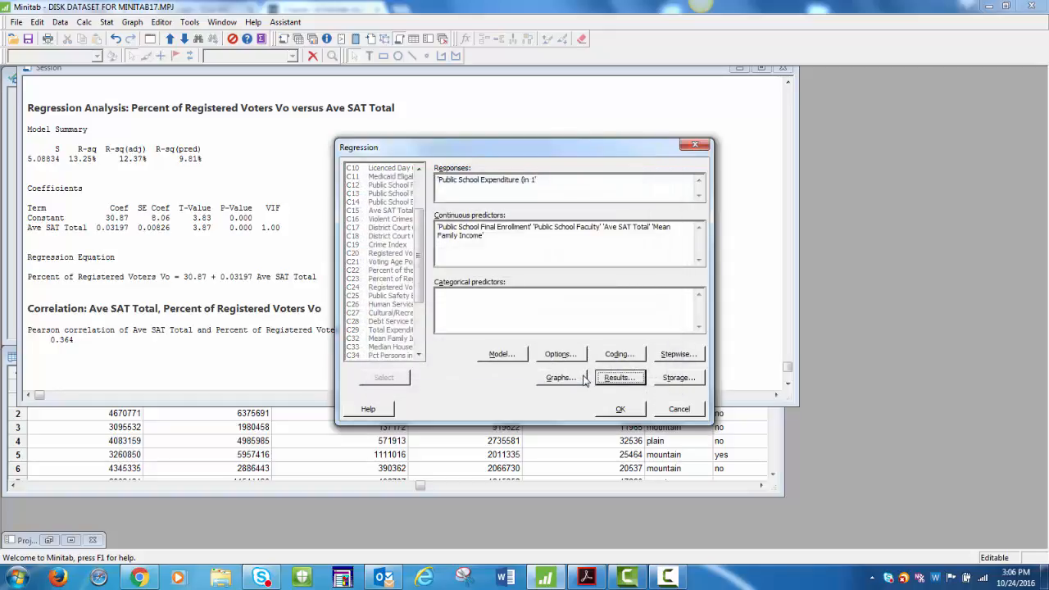
left_click(619, 408)
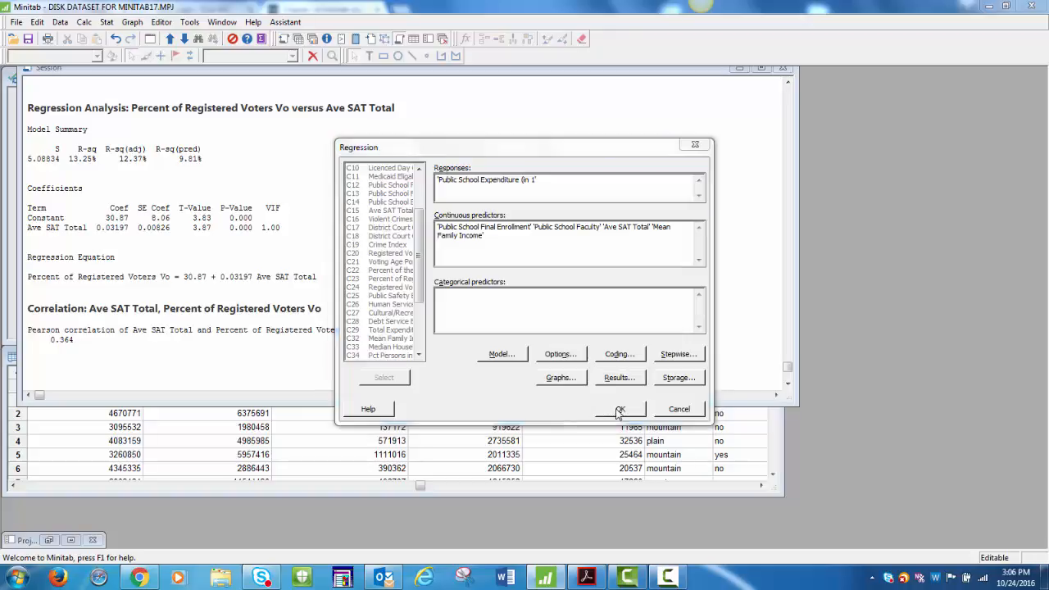